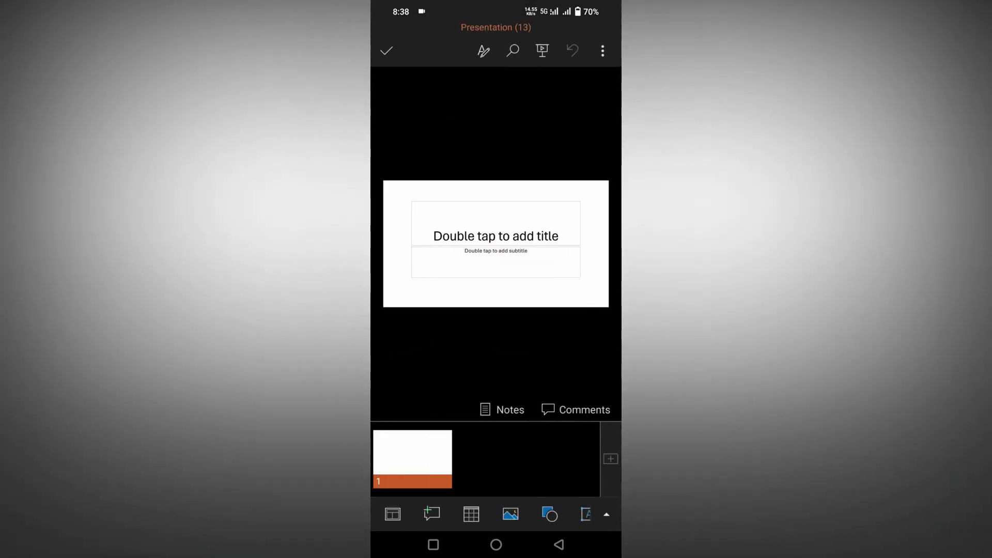
Add new slides, insert a table on slide 3, and place a blue square on slide 2.
click(610, 458)
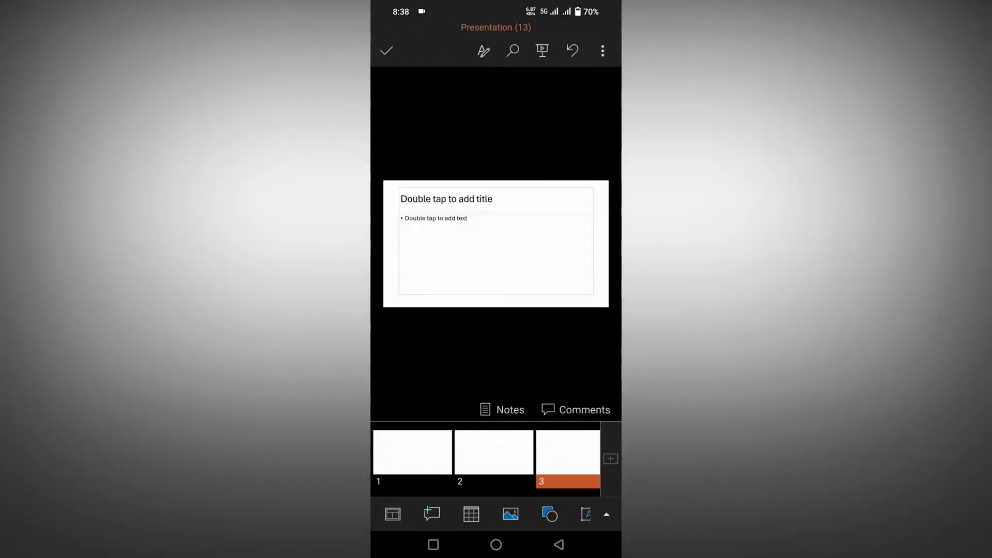
click(471, 514)
click(494, 451)
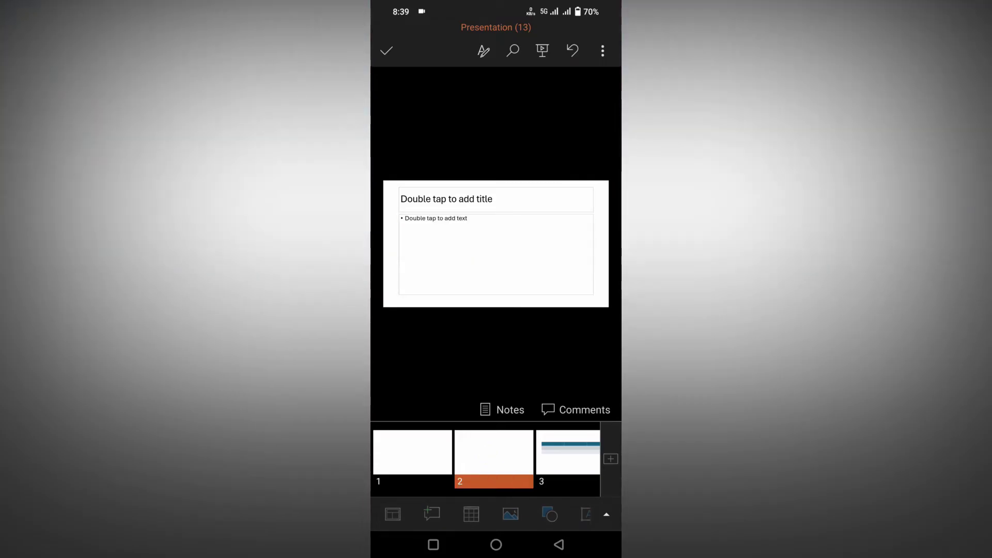
click(548, 513)
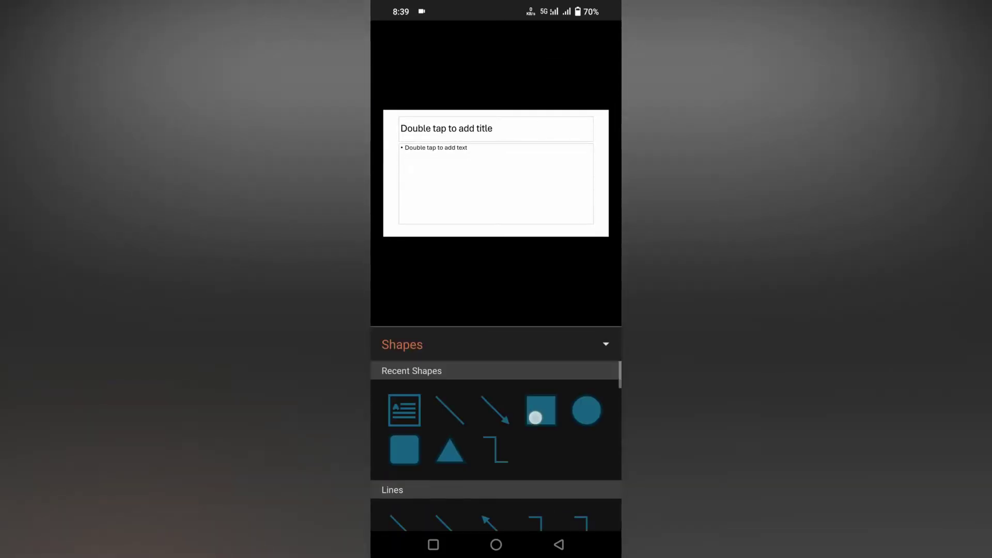
click(540, 410)
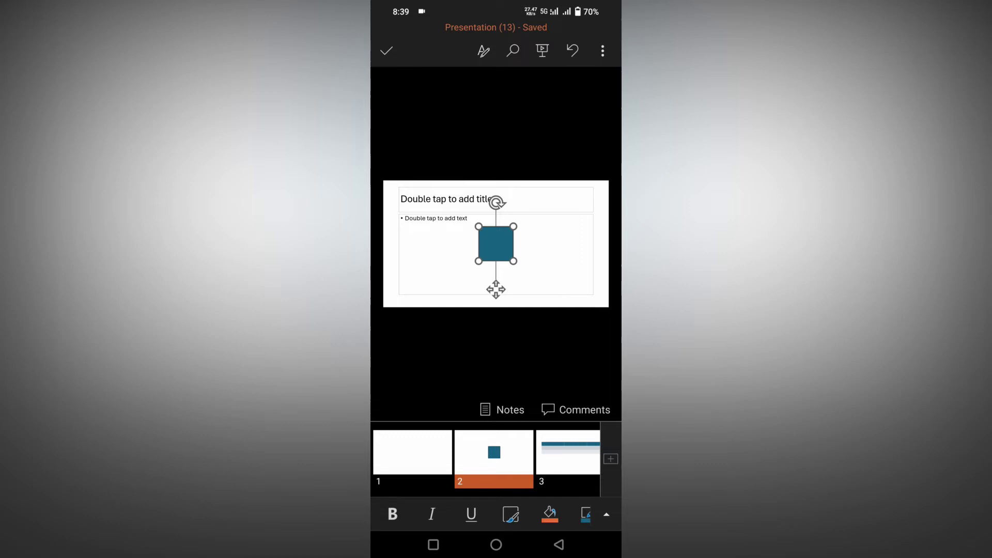
Confirm in the save settings that Autosave is on for Presentation (13), then return to the slides.
click(602, 51)
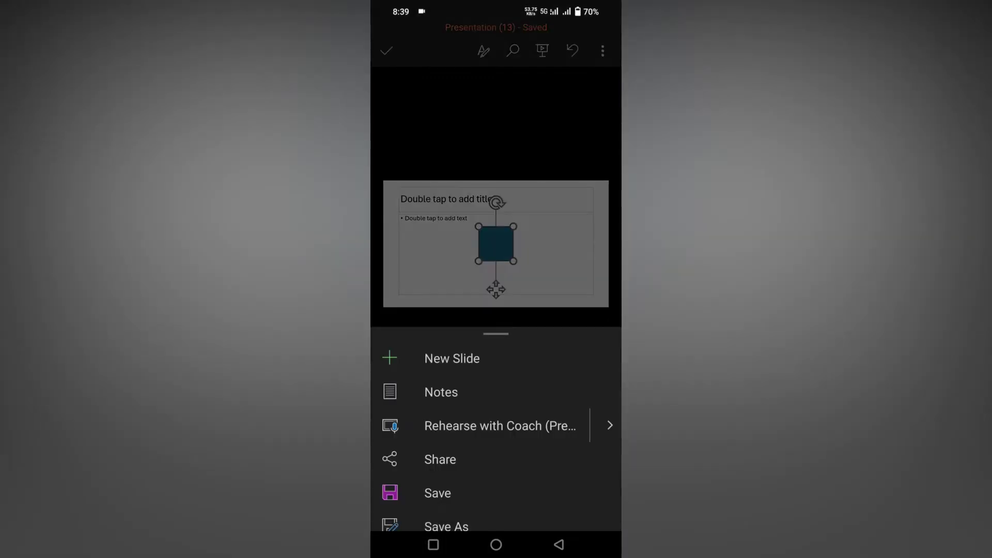
drag(553, 486, 556, 338)
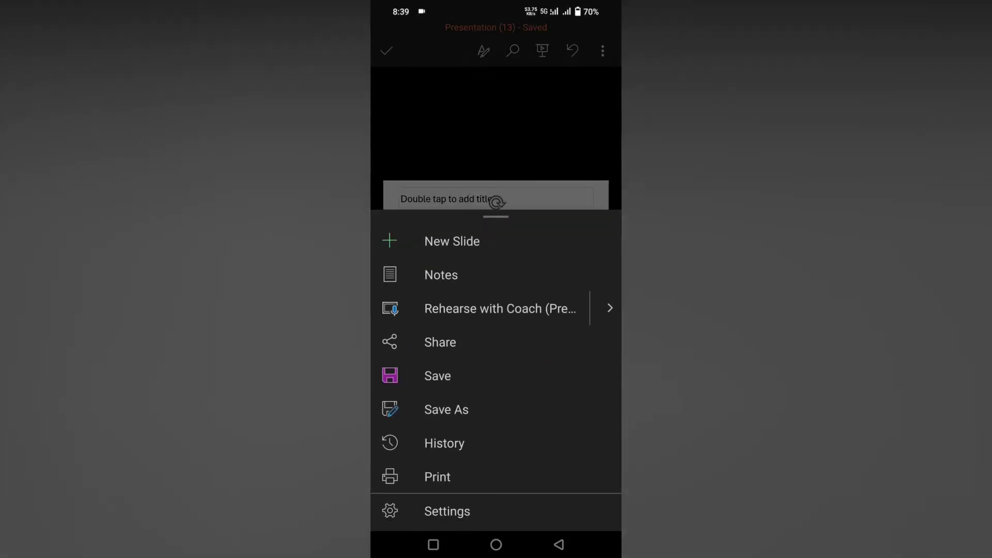
click(493, 375)
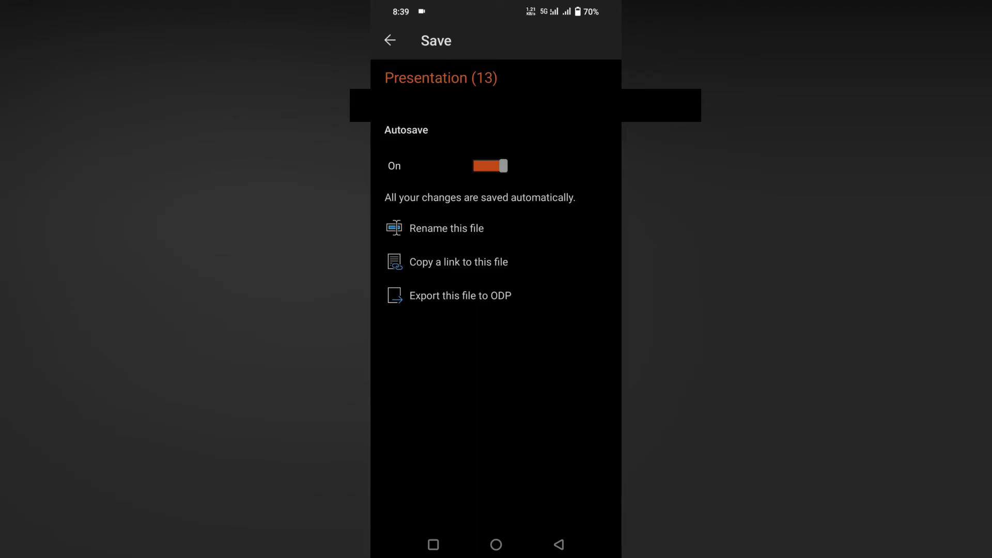
click(559, 544)
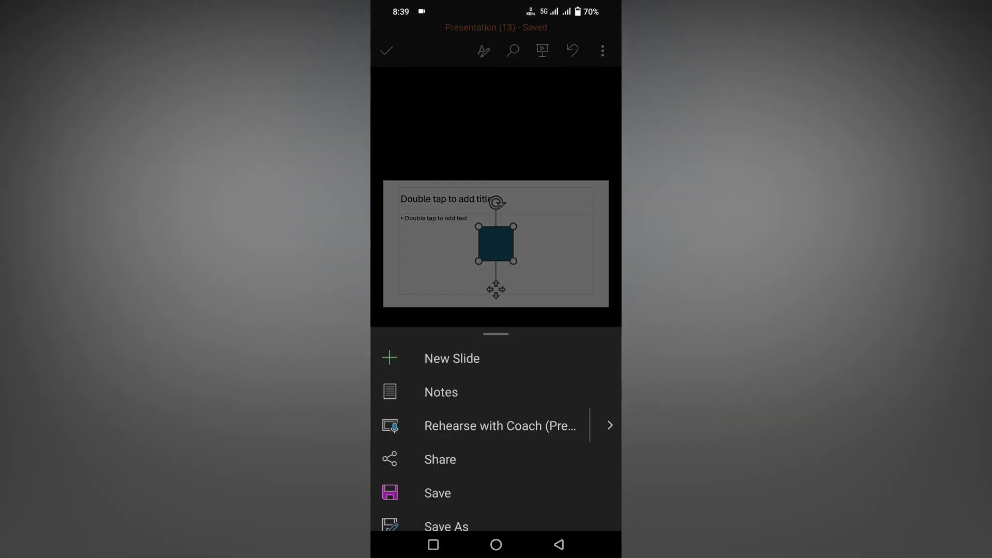
Save a .pptx copy of Presentation (13) to the device's Download folder.
click(446, 526)
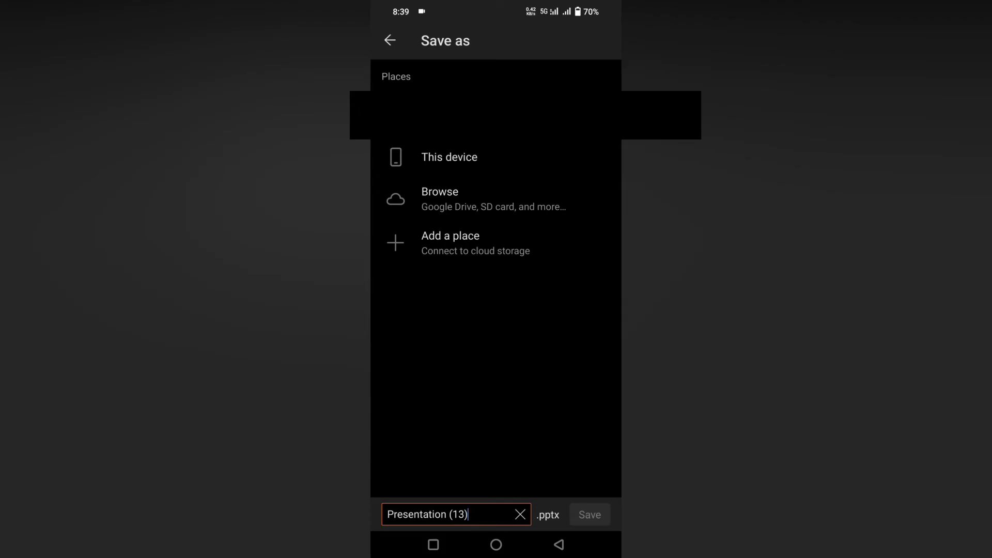
click(449, 157)
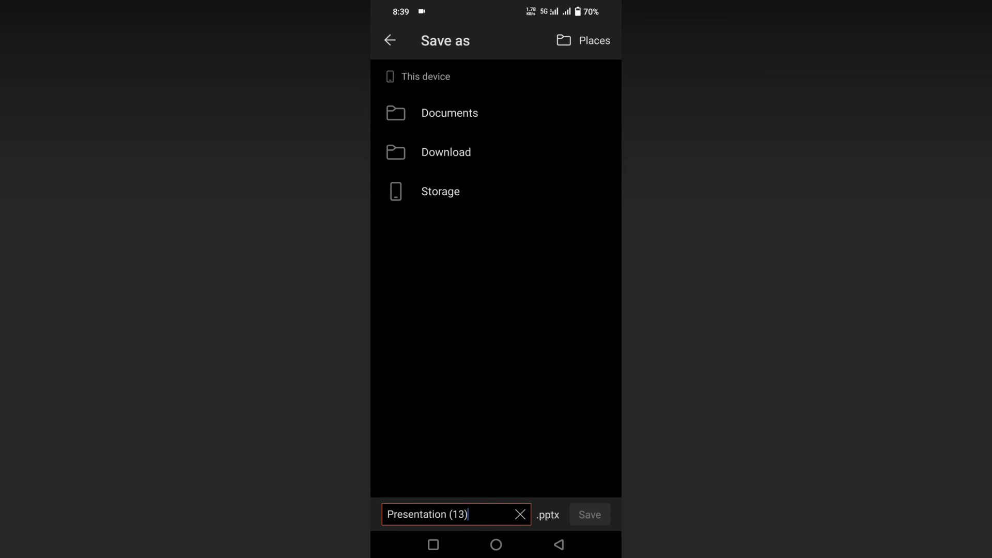
click(445, 152)
click(589, 514)
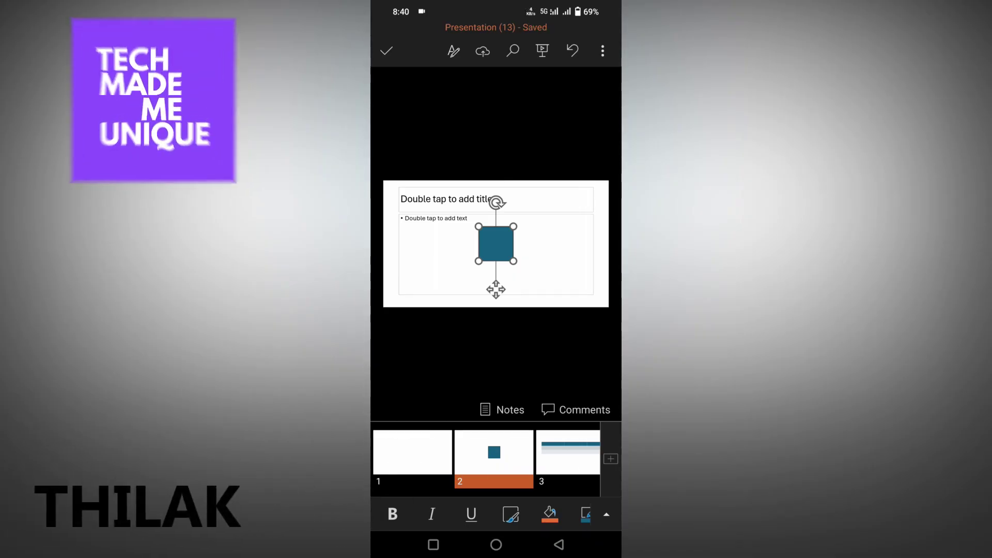
Show slide 3 with its table by selecting its thumbnail.
click(568, 453)
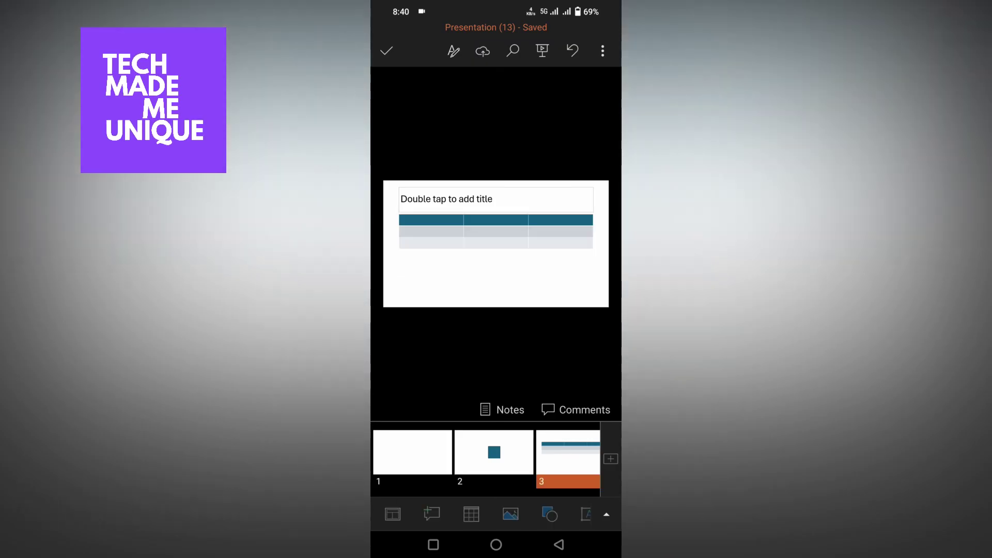